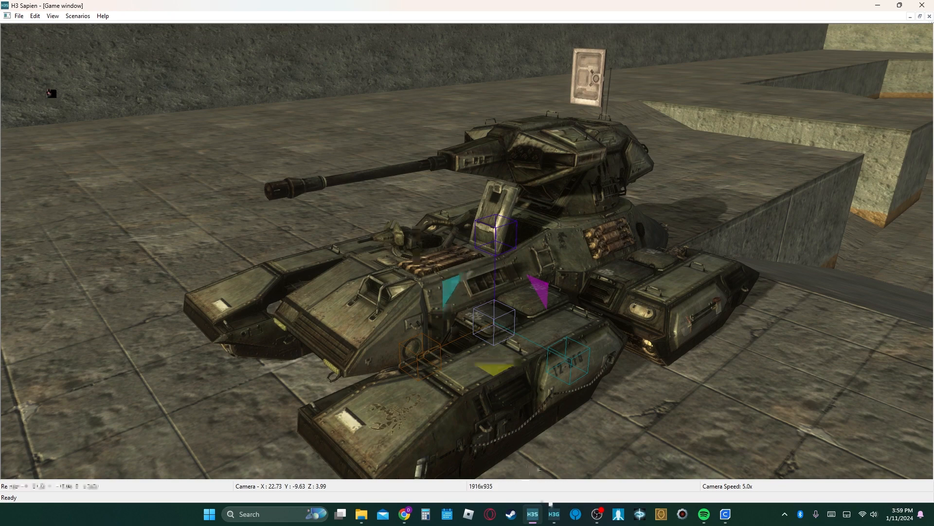
Switch to Guerilla and review the turret and anti_infantry_turret child objects in scorpion.model's default variant
click(554, 514)
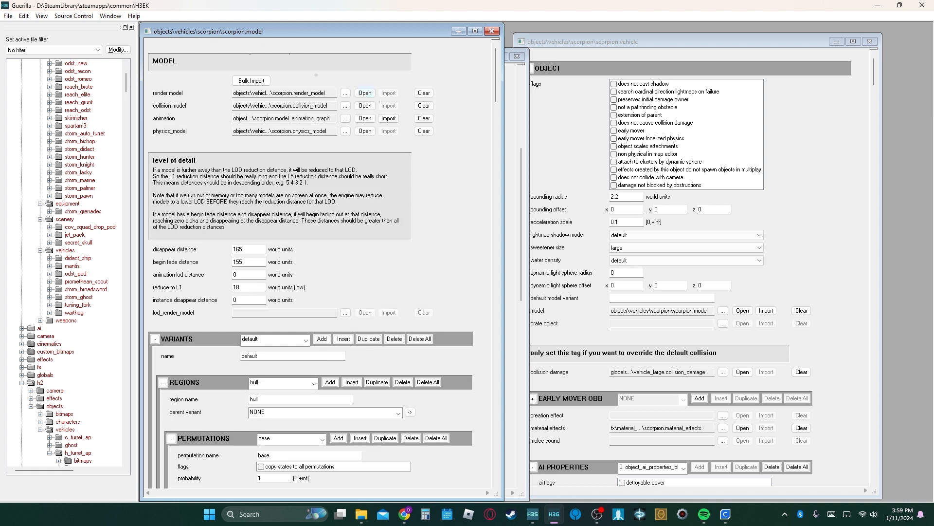
drag(496, 74, 490, 123)
click(267, 277)
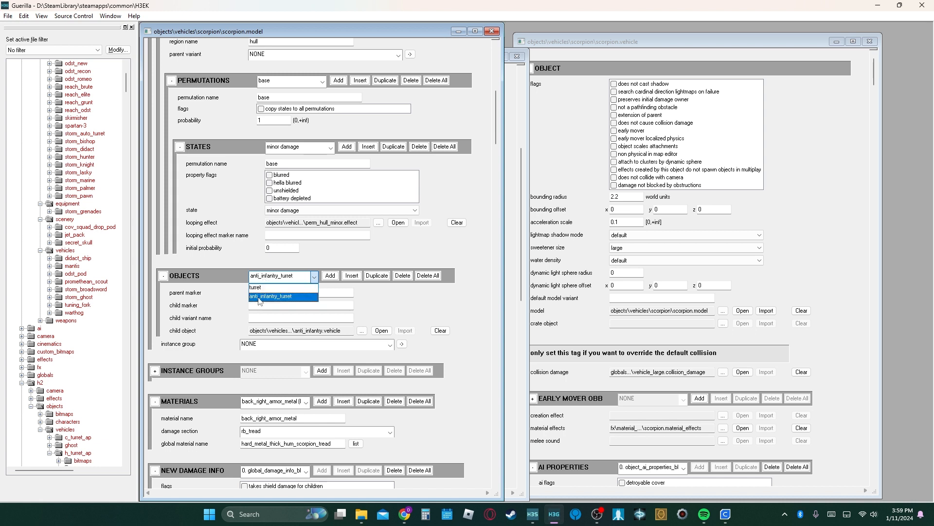
click(259, 297)
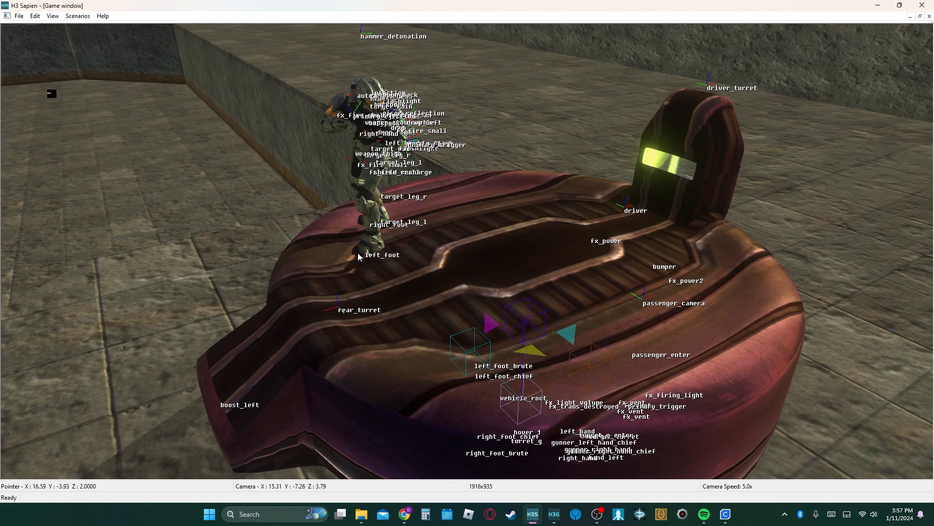
In Guerilla, set the parent marker of the plasma cannon child object in hover_form.model's default variant to rear_turret
key(alt+Tab)
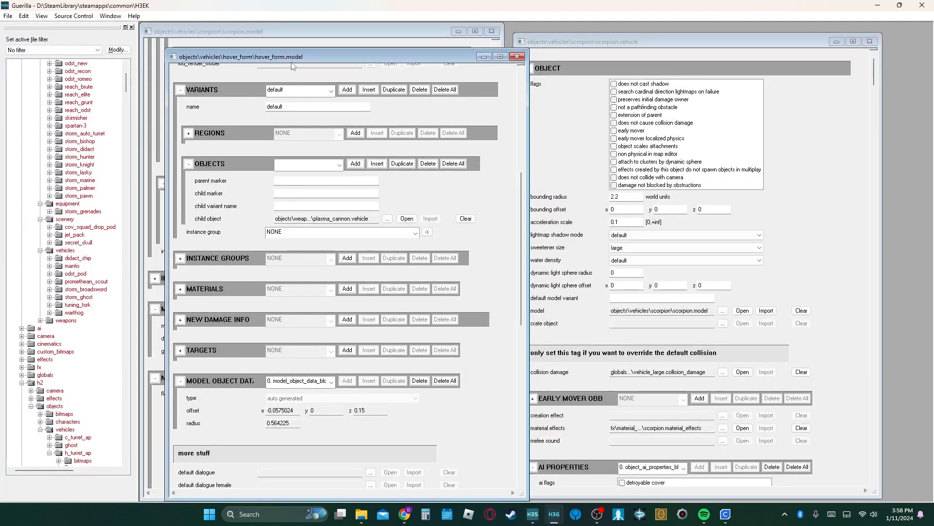
click(292, 166)
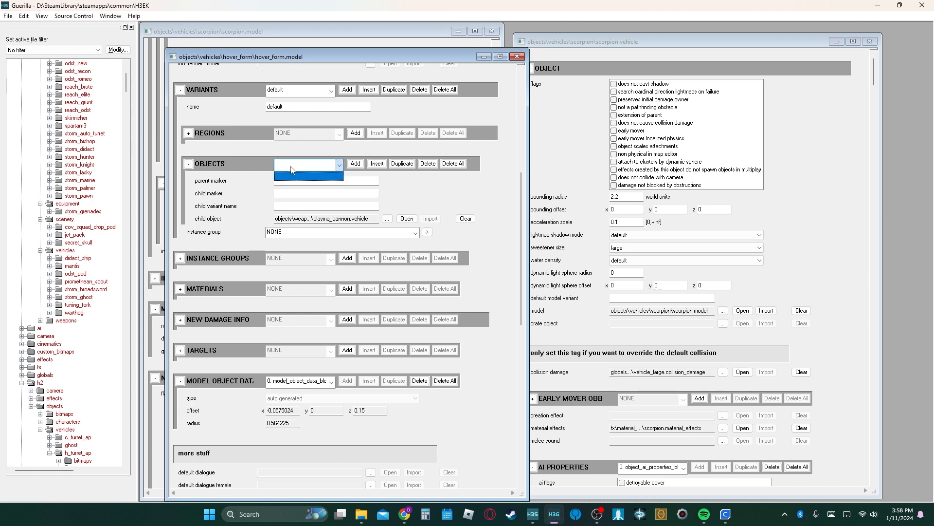
scroll(245, 183, up, 2)
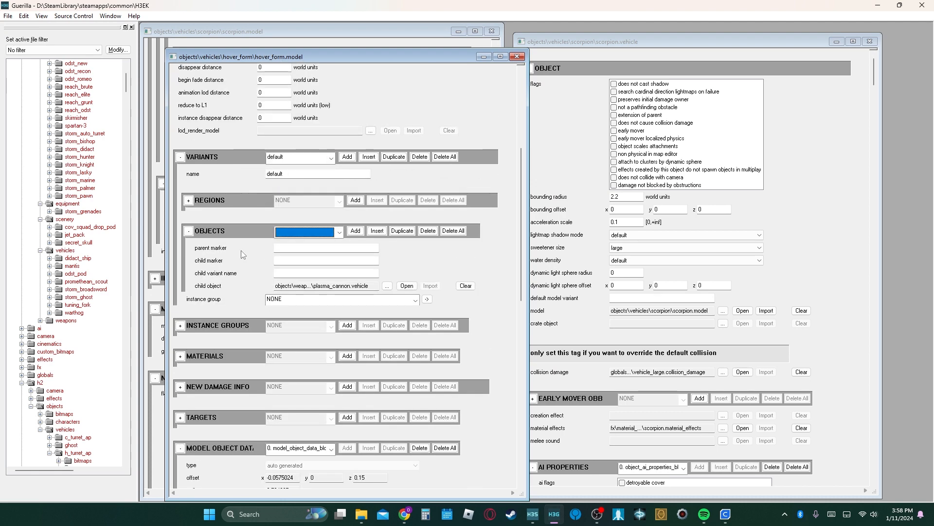
click(304, 249)
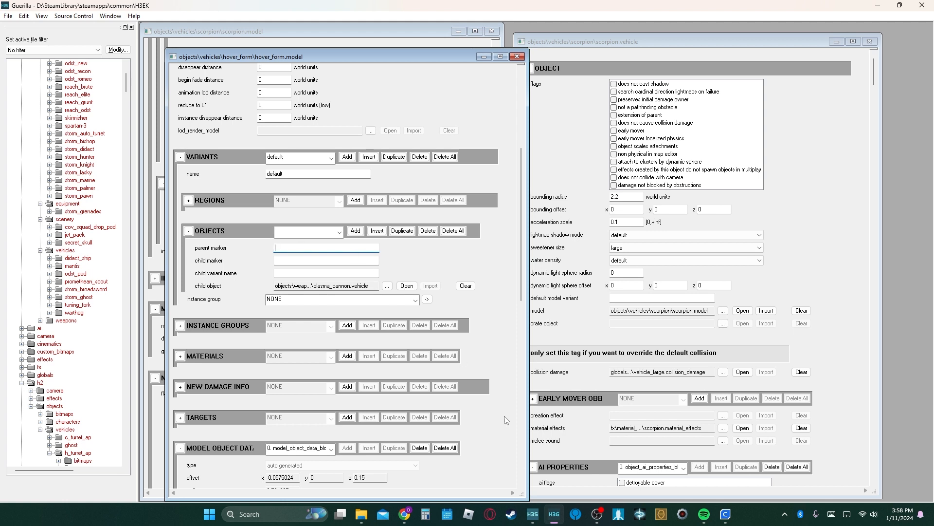
text(rear_turret)
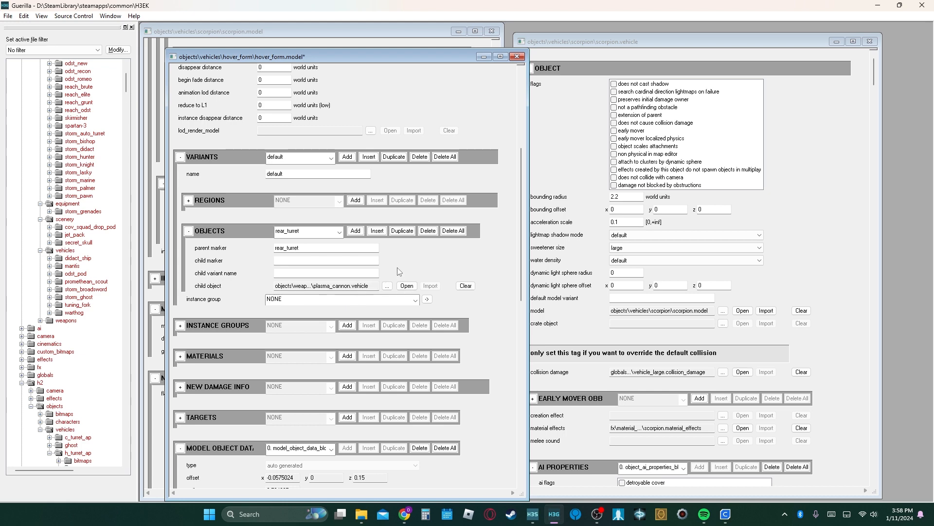
Switch to Sapien and test the hover vehicle's rear turret with markers hidden, operating the Plasma Cannon and detaching it
click(533, 513)
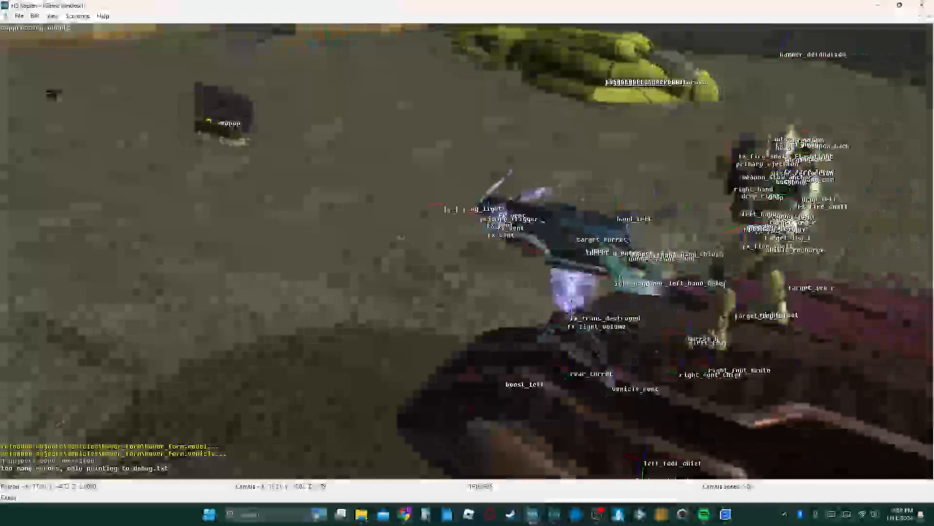
key(Tab)
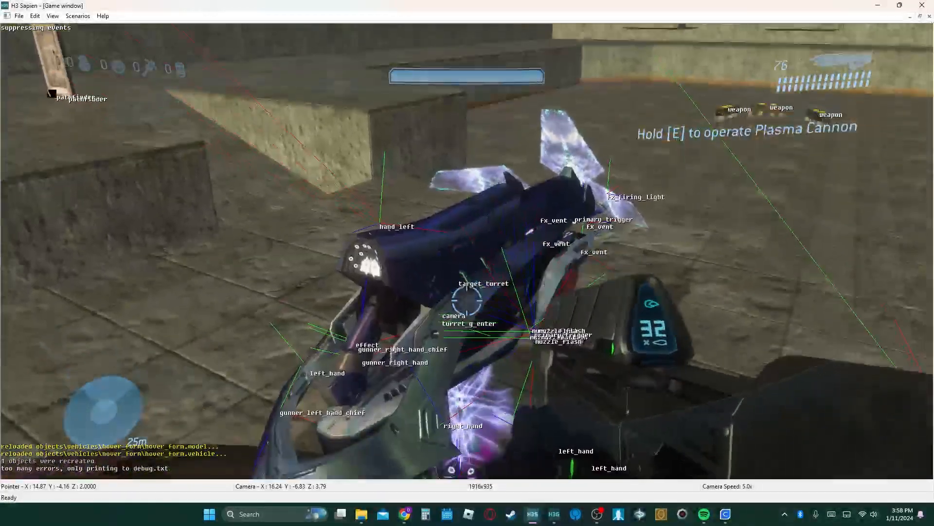
key(Home)
key(Return)
key(Home)
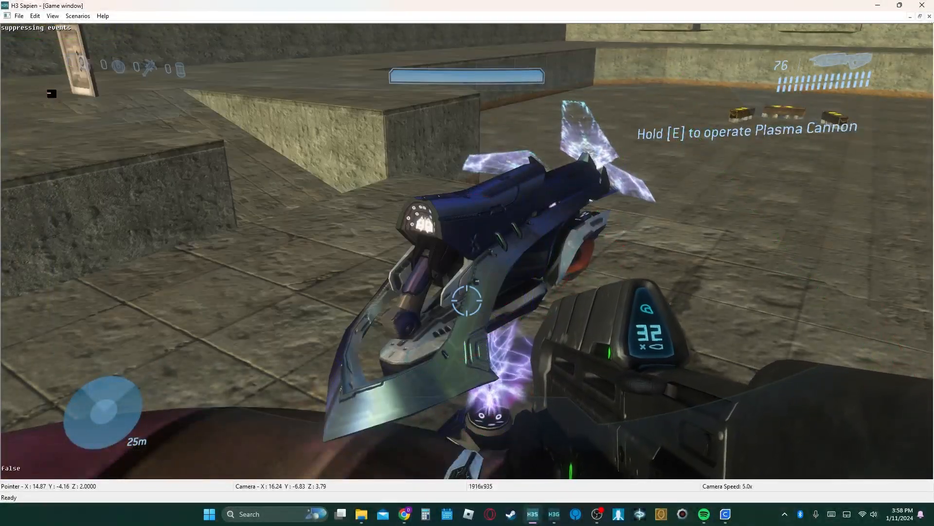
key(e)
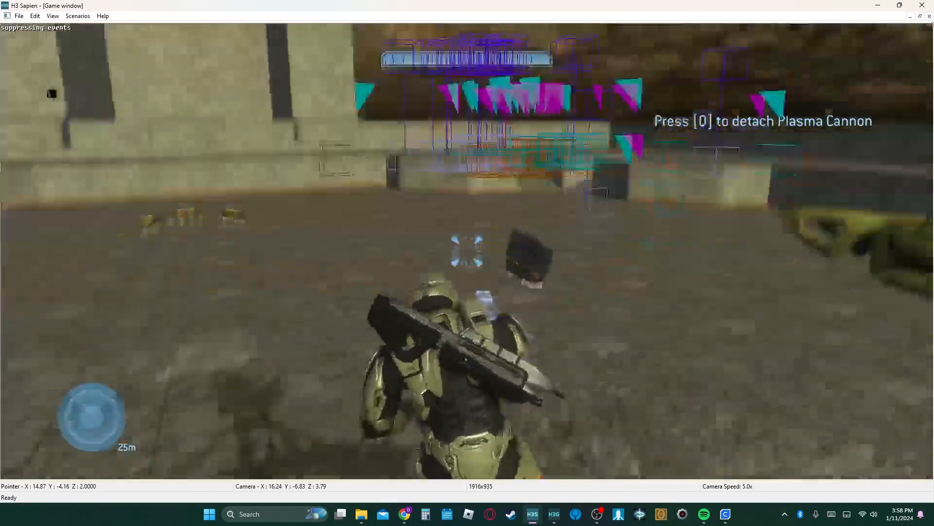
key(q)
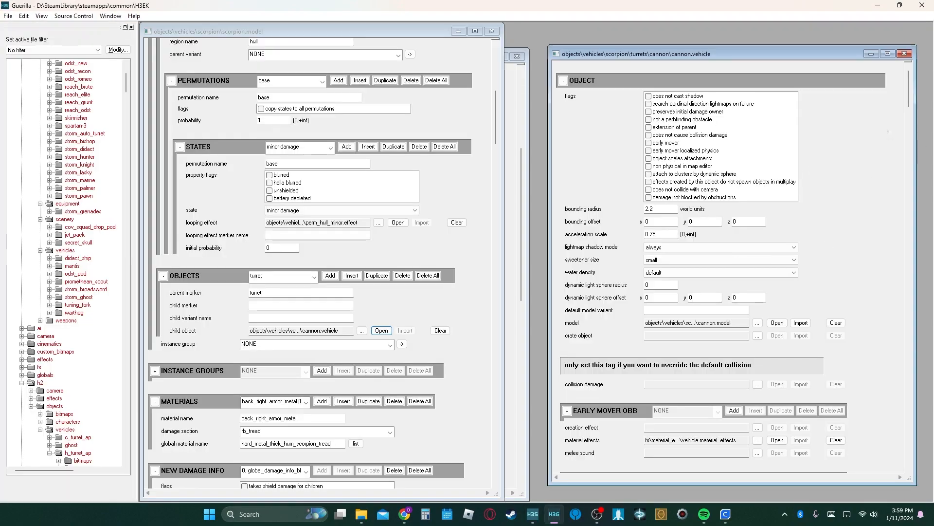
Review the attachments and antenna widget entries in the scorpion's cannon.vehicle tag in Guerilla
drag(913, 96, 893, 167)
click(694, 111)
click(694, 105)
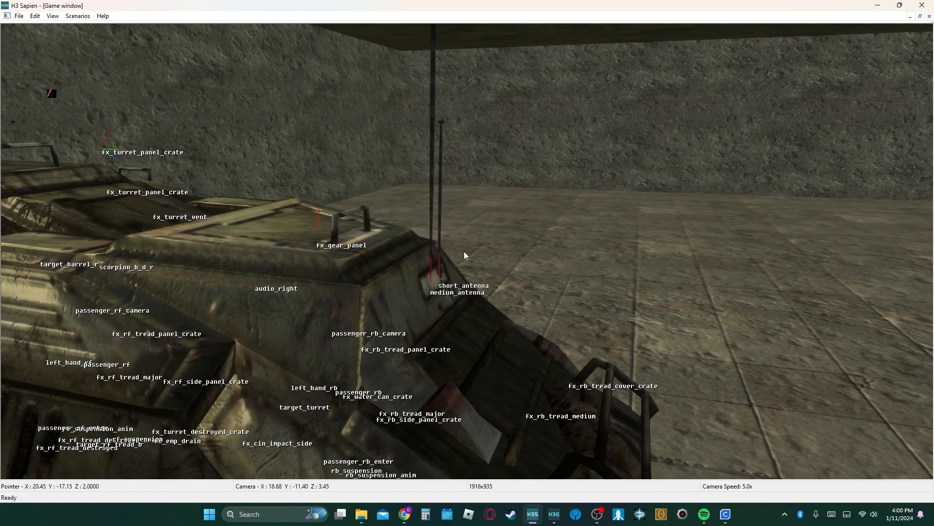
key(alt+Tab)
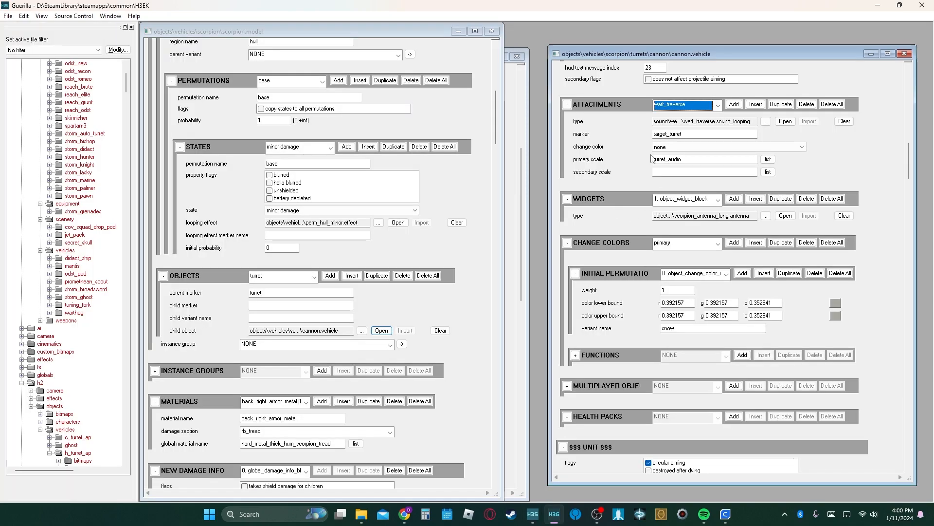
click(681, 204)
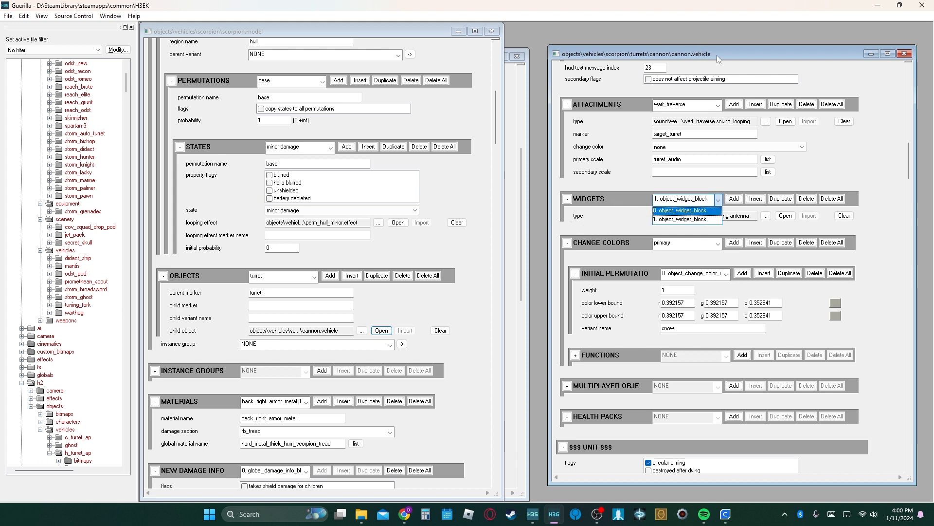
click(698, 210)
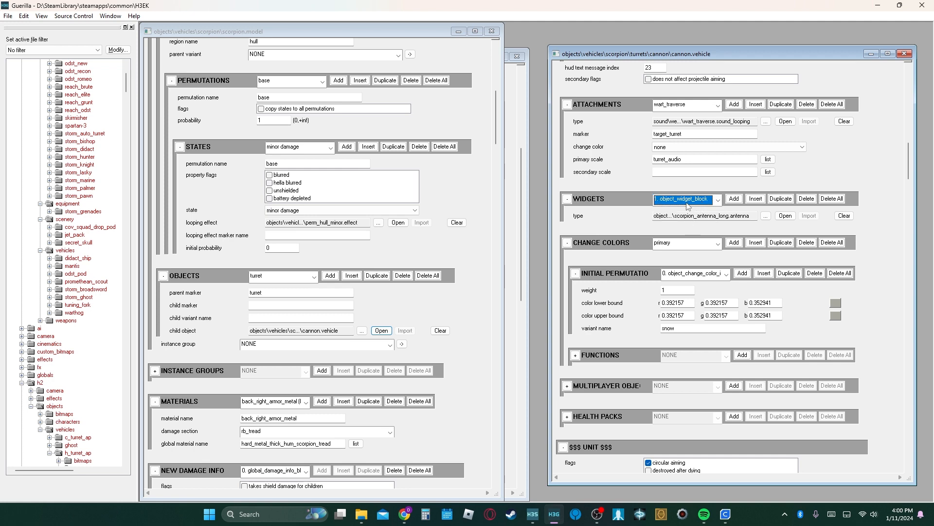
Examine the unit flags of cannon.vehicle and the vertices of scorpion_antenna_long.antenna
scroll(614, 220, down, 5)
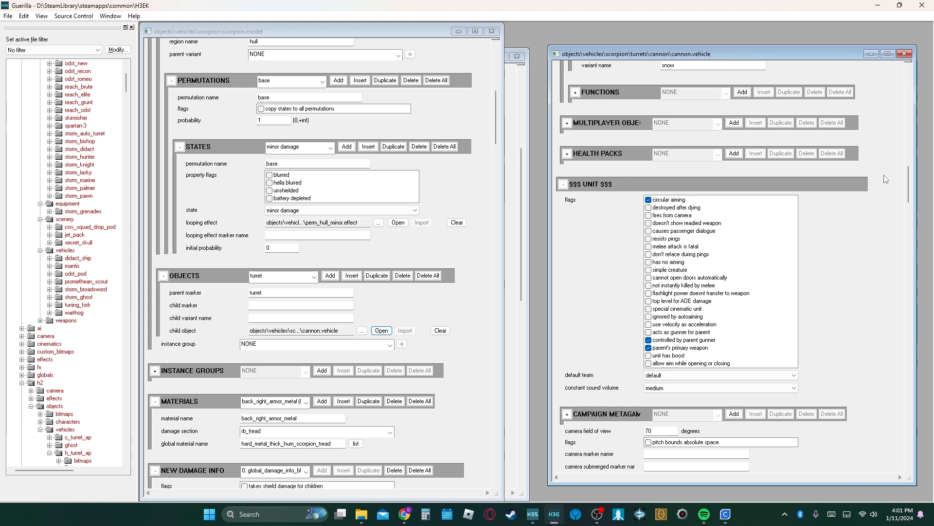
drag(908, 181, 894, 261)
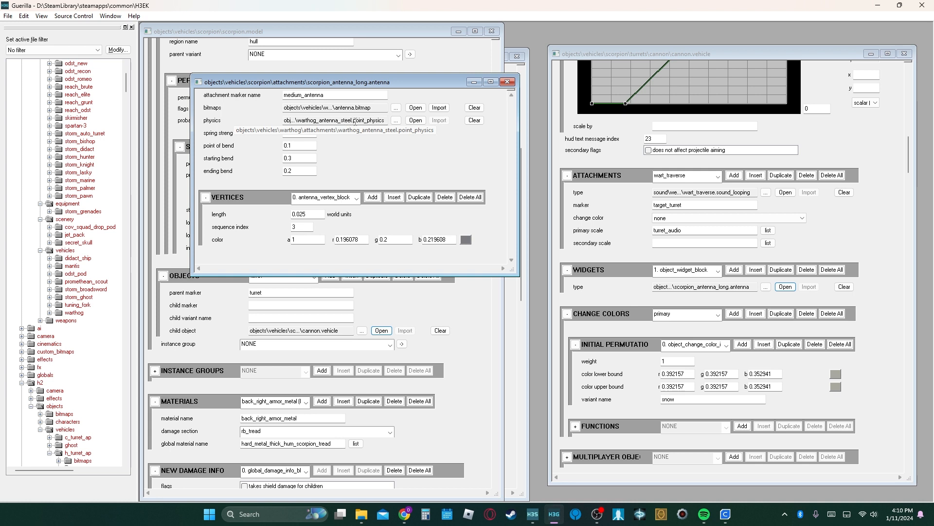
click(329, 197)
click(347, 173)
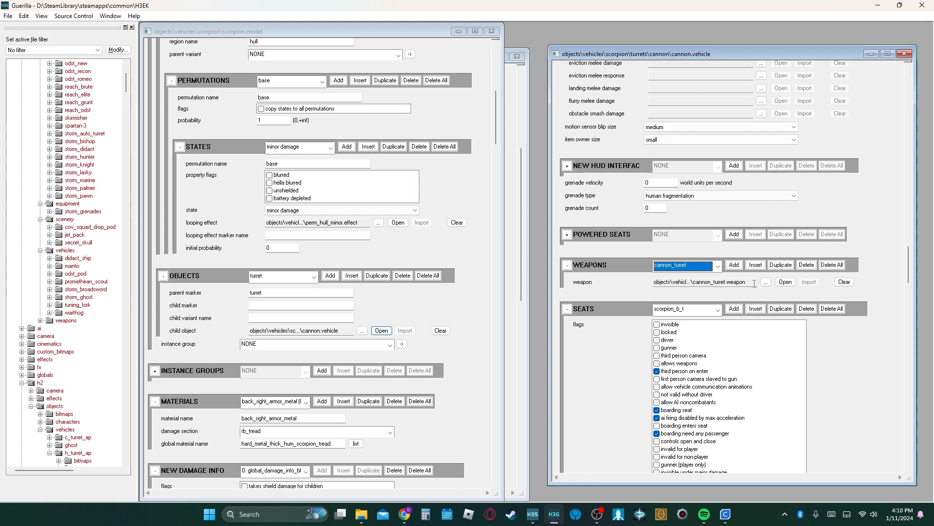
Open the cannon_turret.weapon tag from cannon.vehicle's weapons and examine its barrel flags, firing settings and projectile
click(786, 283)
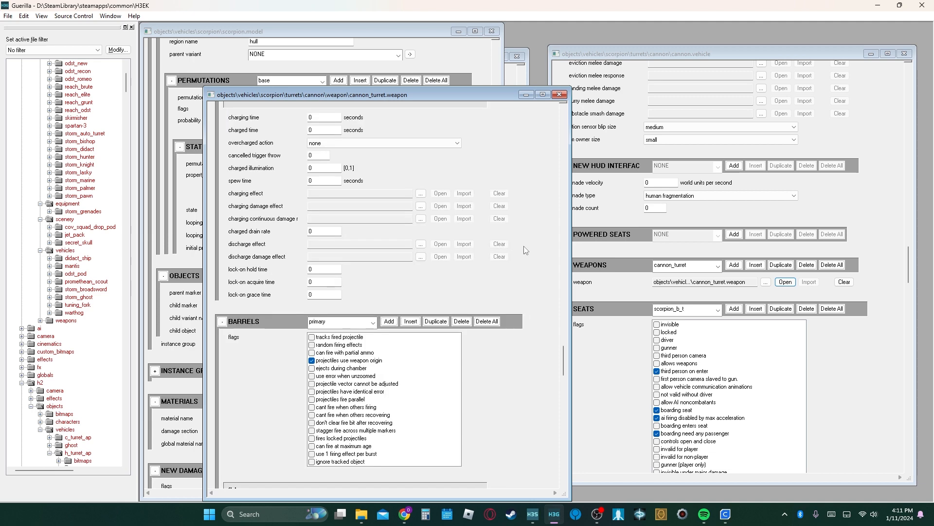
scroll(560, 362, down, 3)
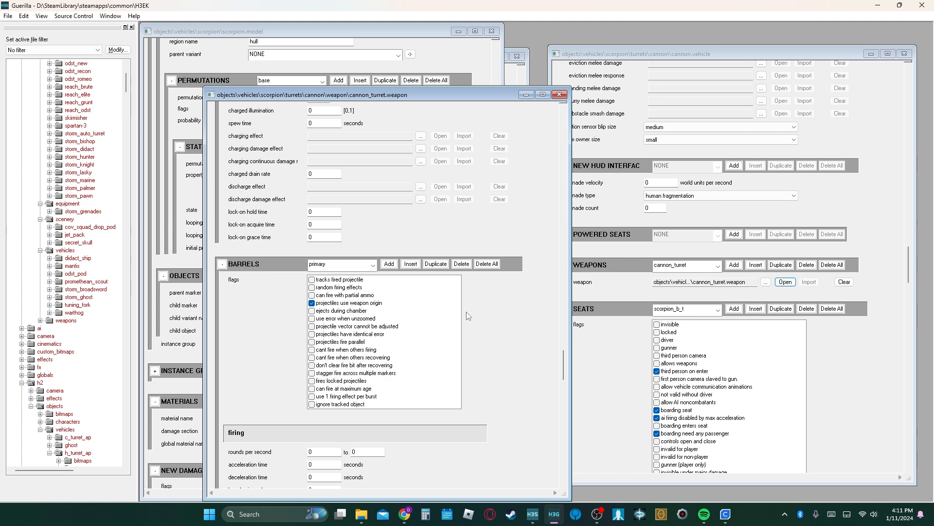
drag(563, 368, 571, 395)
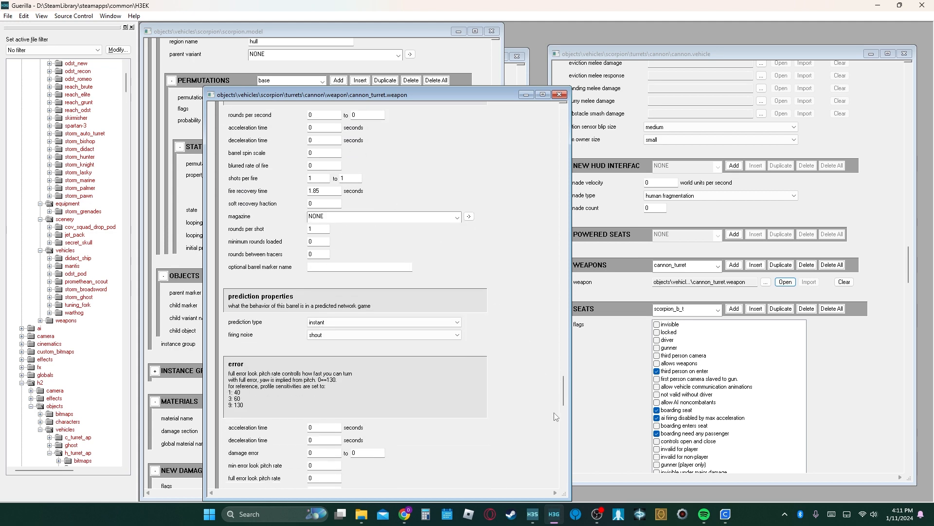
scroll(564, 395, down, 10)
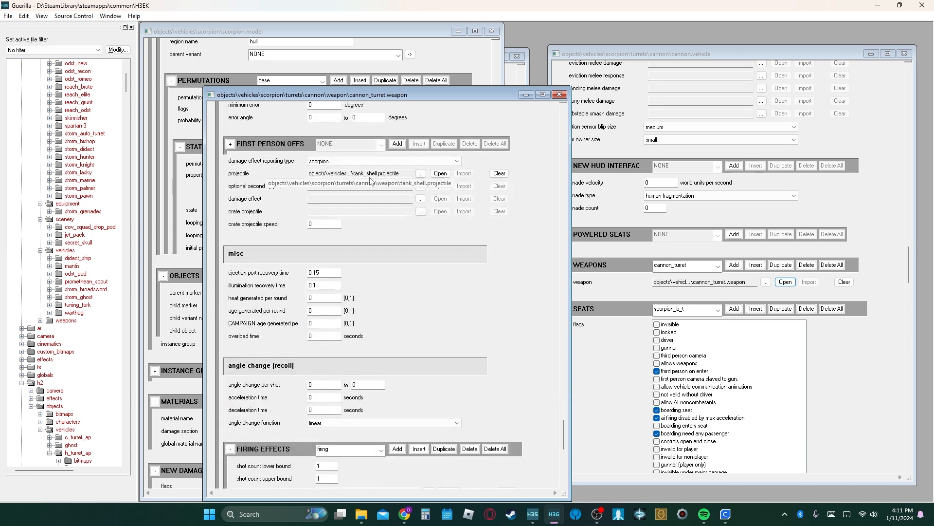
Move the cannon_turret.weapon window clear of scorpion.model and create a new vehicle tag
drag(391, 95, 730, 99)
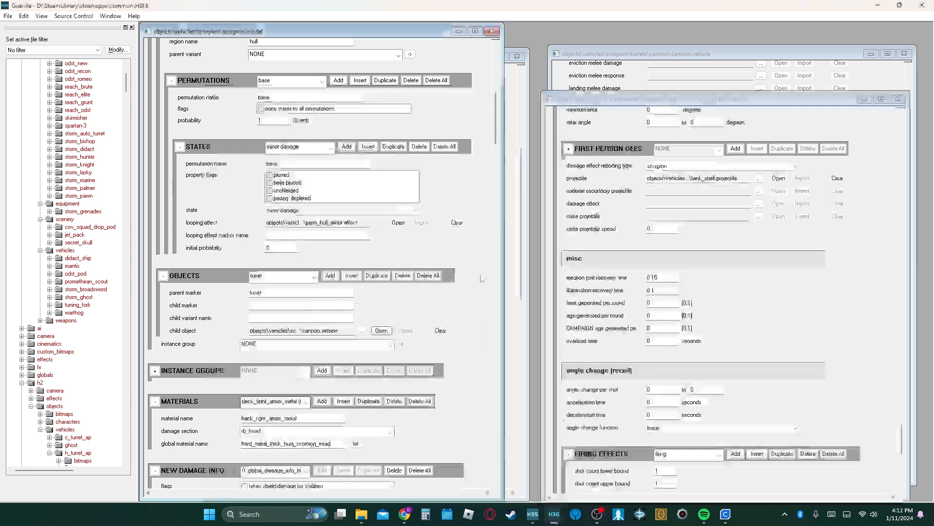
click(748, 107)
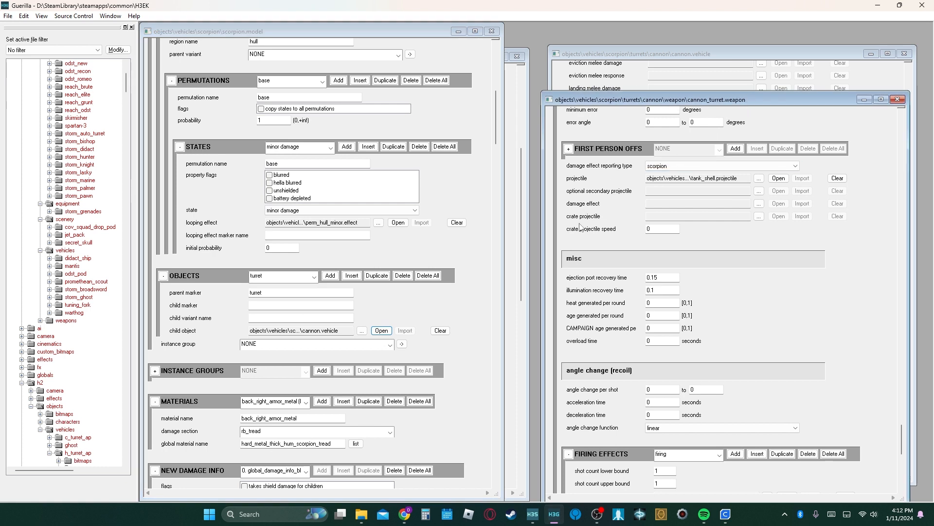
key(ctrl+n)
key(Escape)
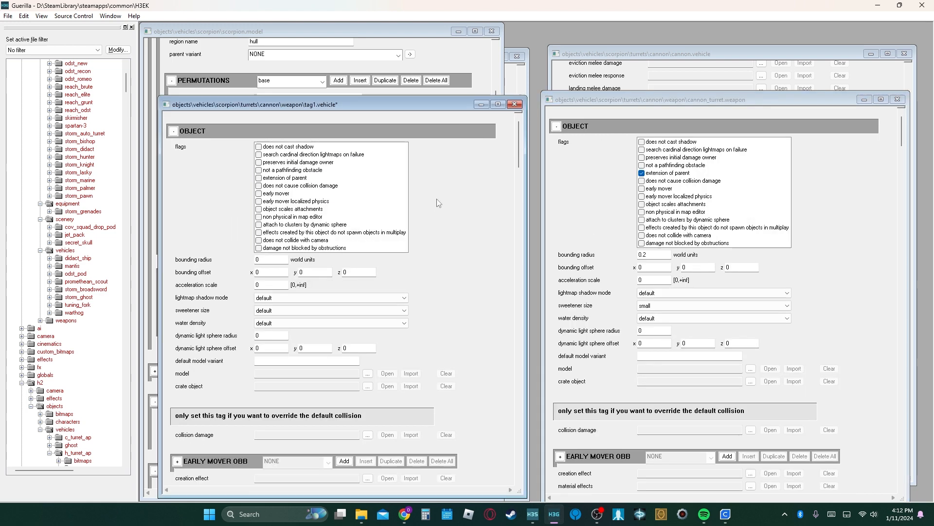
In the new vehicle tag, enable extension of parent, and set the bounding radius to 0.2 and sweetener size to small
click(259, 178)
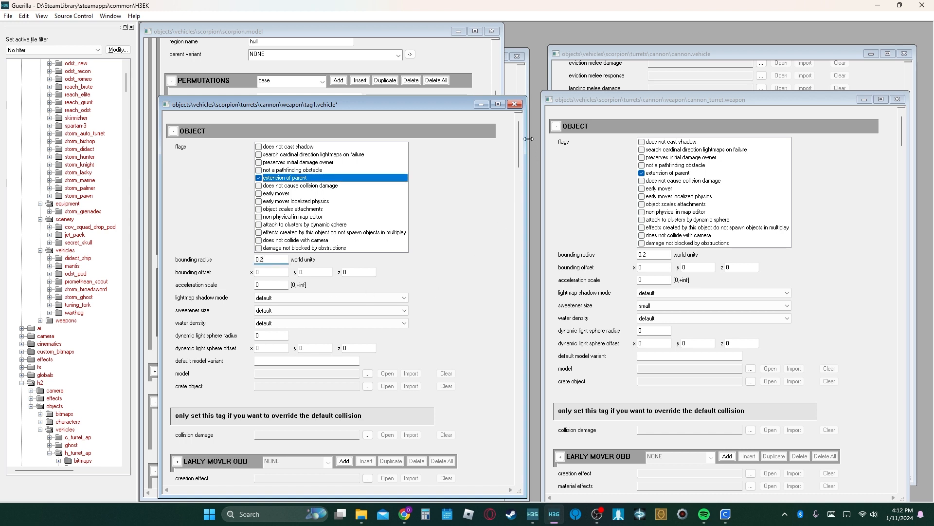
click(277, 310)
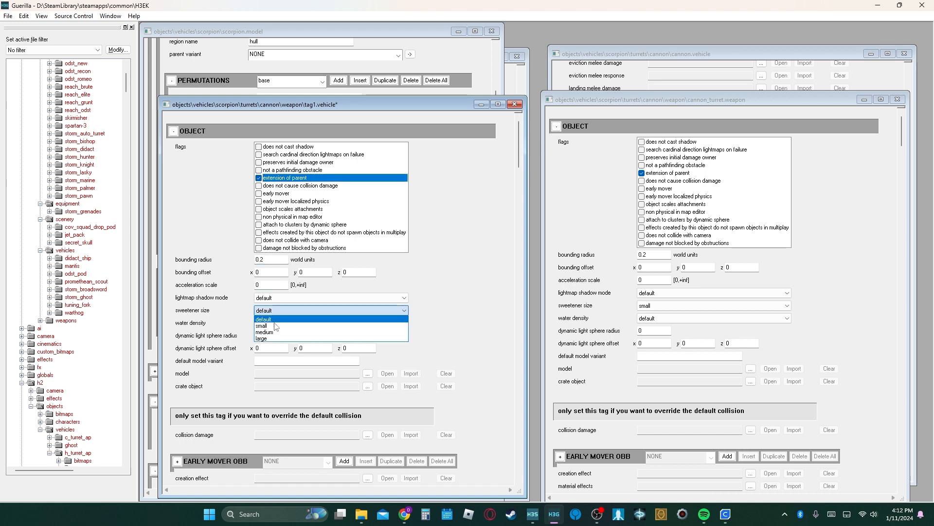
click(276, 326)
Enable the circular aiming, controlled by parent gunner and parent's primary weapon unit flags in the new vehicle tag
scroll(511, 183, down, 6)
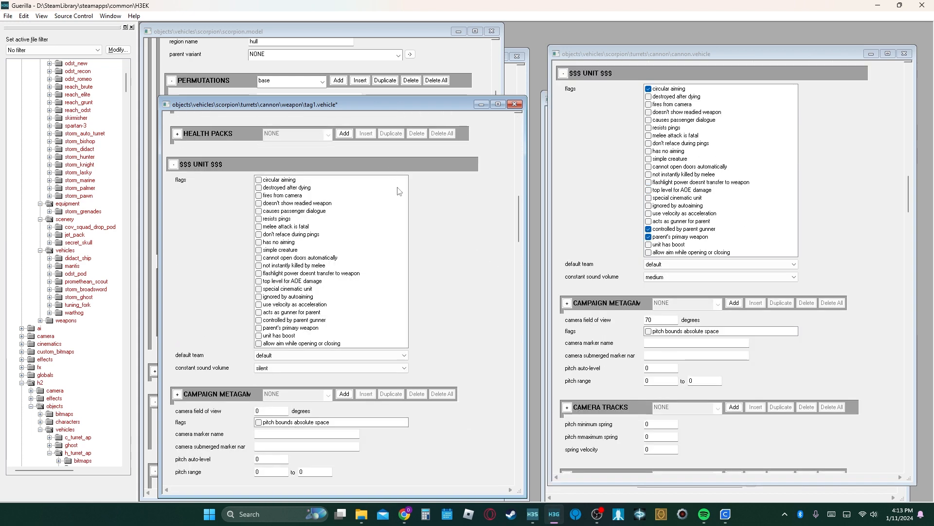
click(258, 180)
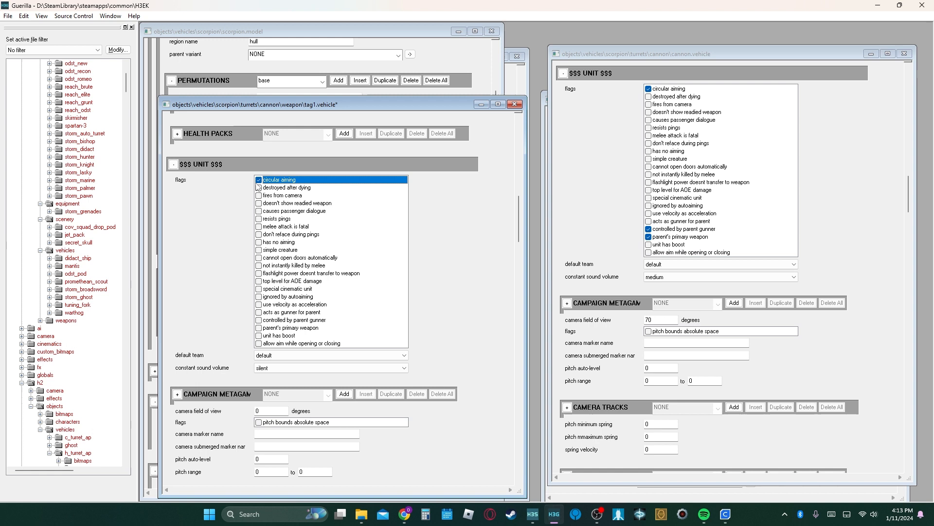
click(259, 321)
click(258, 328)
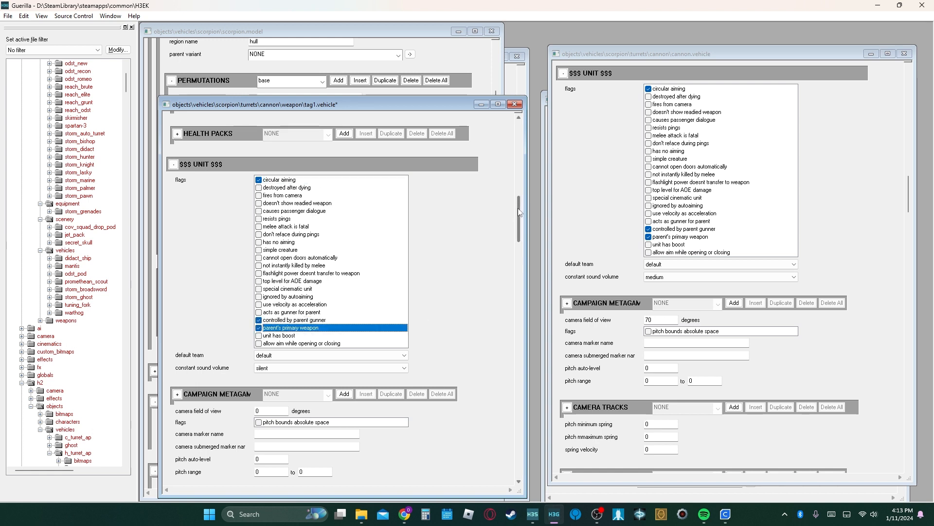
Add a weapons entry to the new vehicle tag and assign it phantom_turret.weapon from the phantom's plasma_turret weapons folder
drag(519, 212, 511, 320)
scroll(598, 234, down, 15)
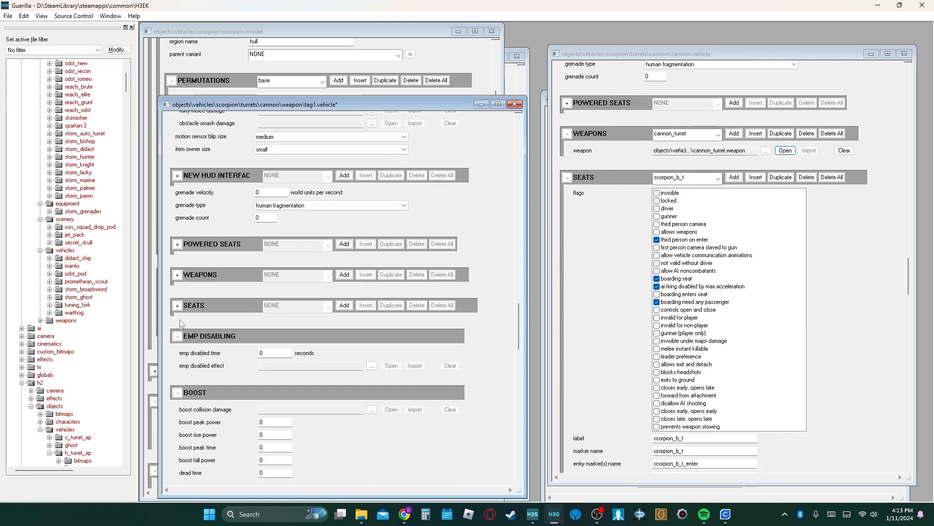
click(344, 275)
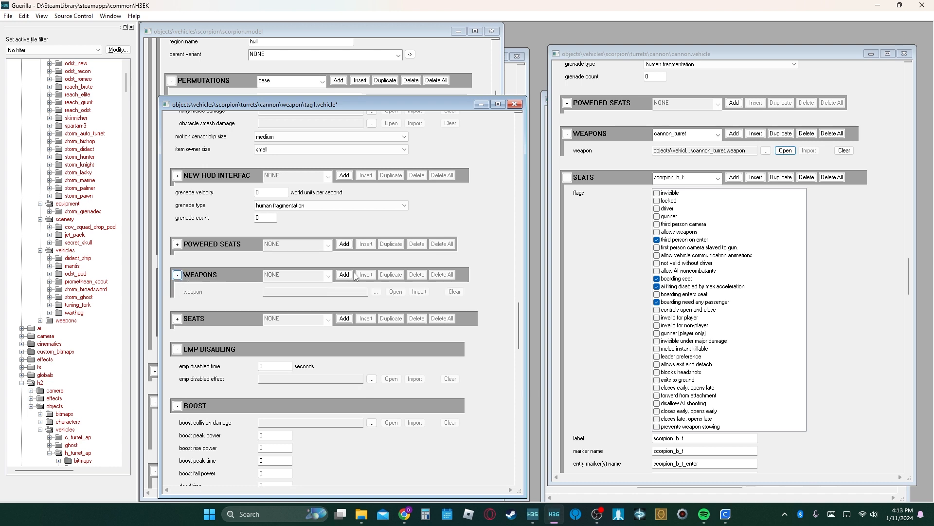
click(375, 291)
click(155, 100)
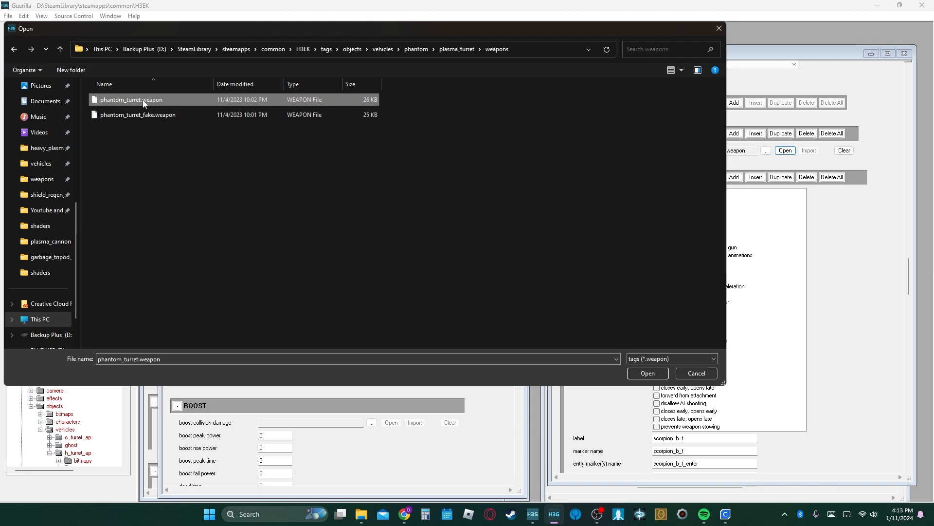
click(649, 374)
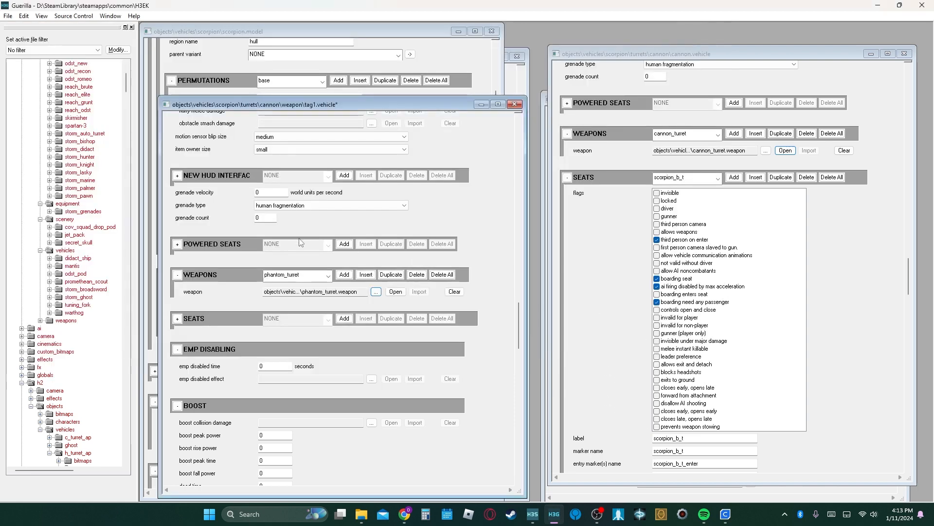
Save the new vehicle tag as hover_form_turret_main.vehicle in the objects\vehicles\hover_form folder
click(281, 328)
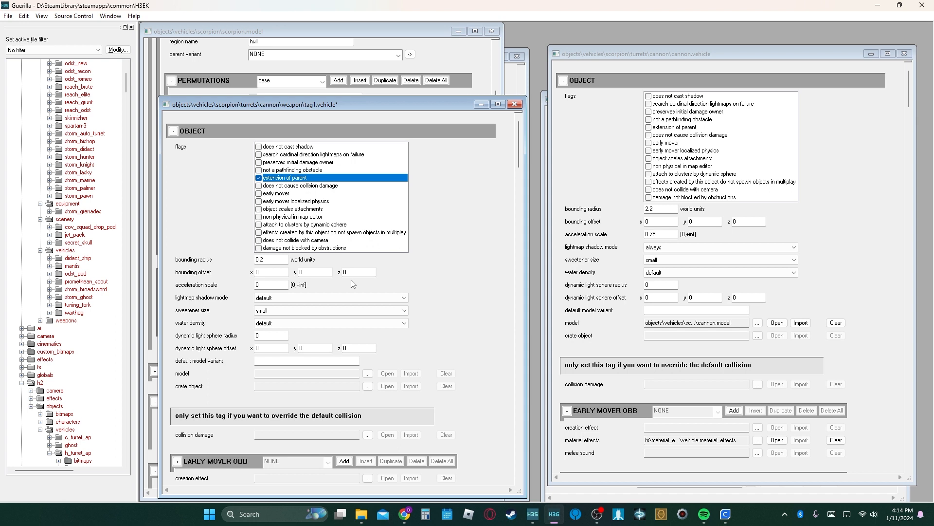
key(ctrl+s)
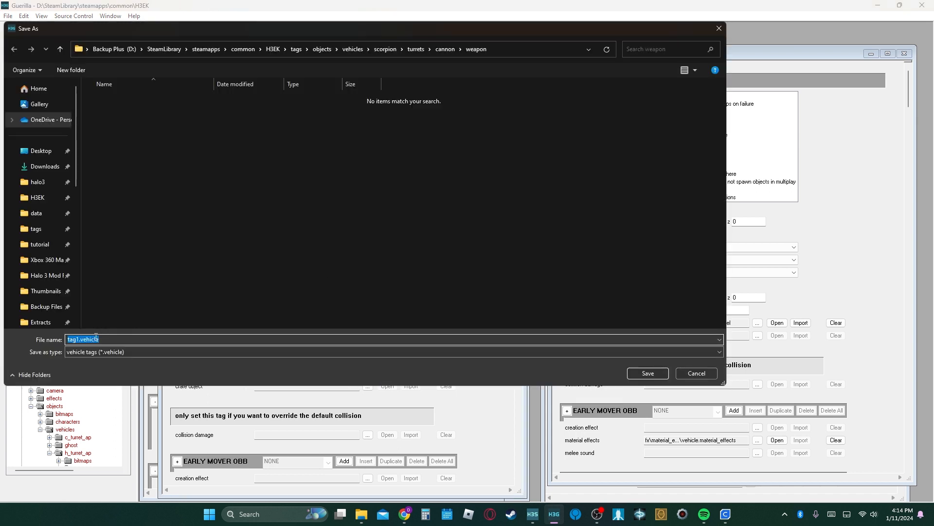
click(76, 340)
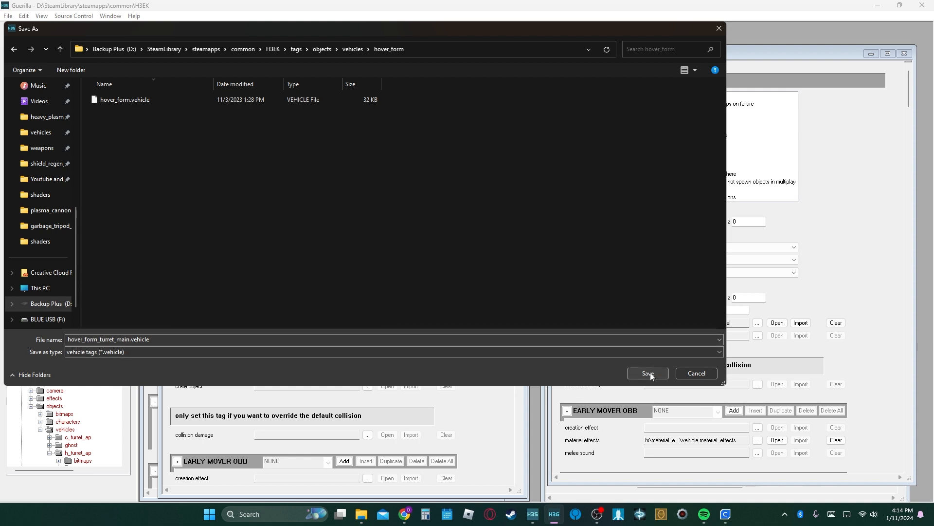
click(648, 372)
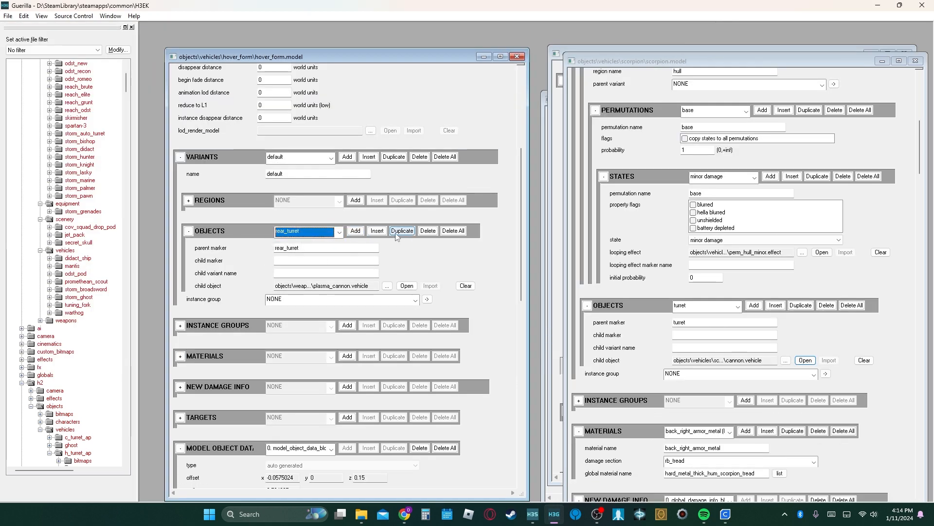
Duplicate the rear_turret object in hover_form.model's default variant and set the copy's child object to hover_form_turret_main.vehicle from the hover_form folder
click(398, 233)
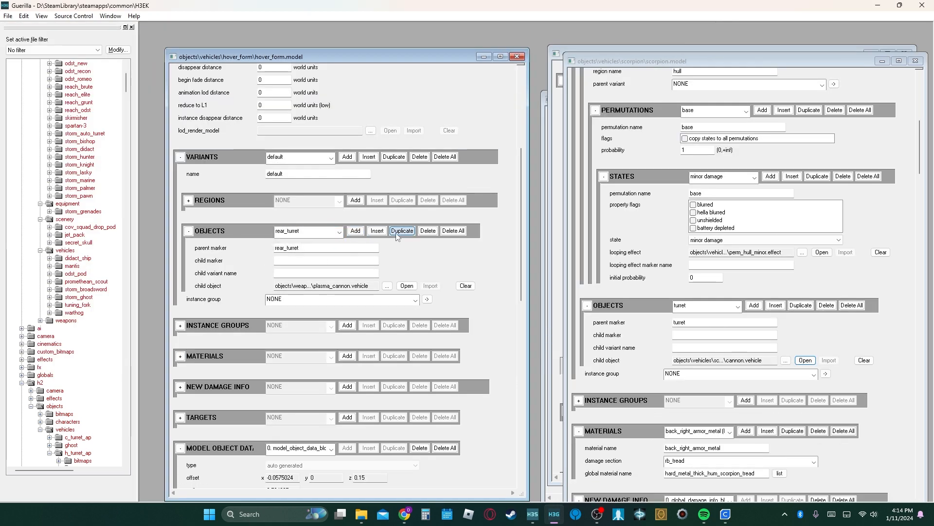
click(387, 286)
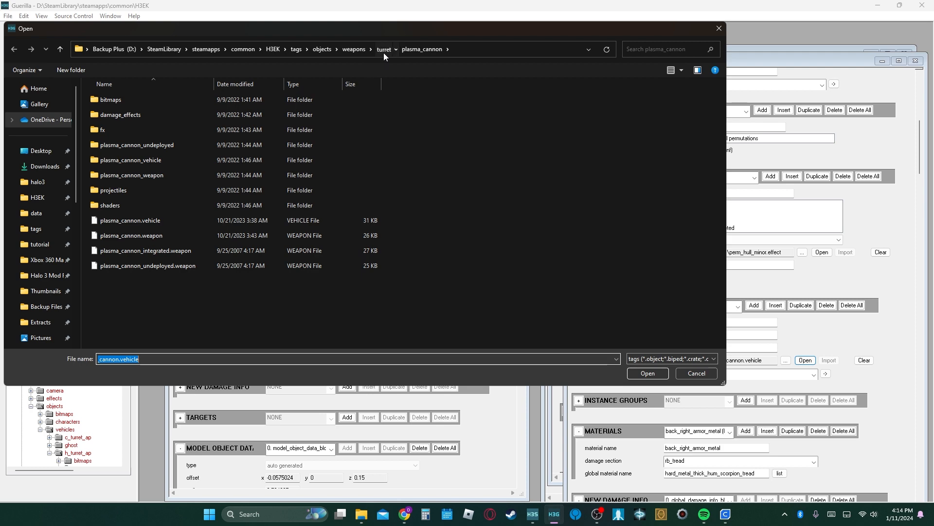
click(383, 51)
click(357, 49)
click(313, 46)
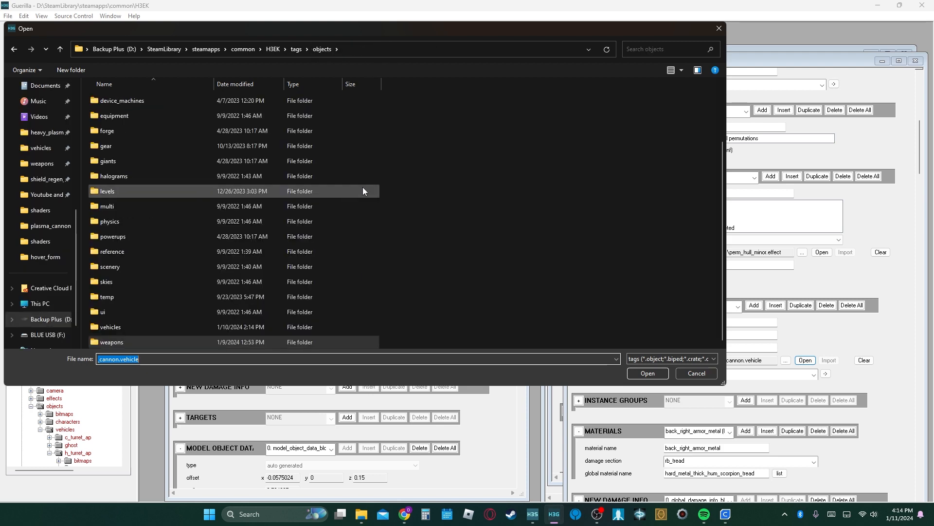
click(443, 208)
key(v)
key(Return)
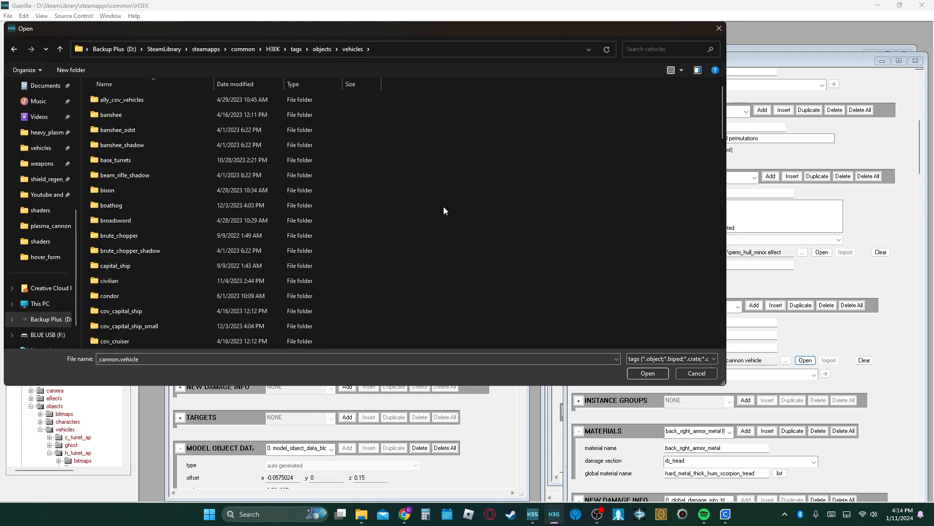
key(p)
key(h)
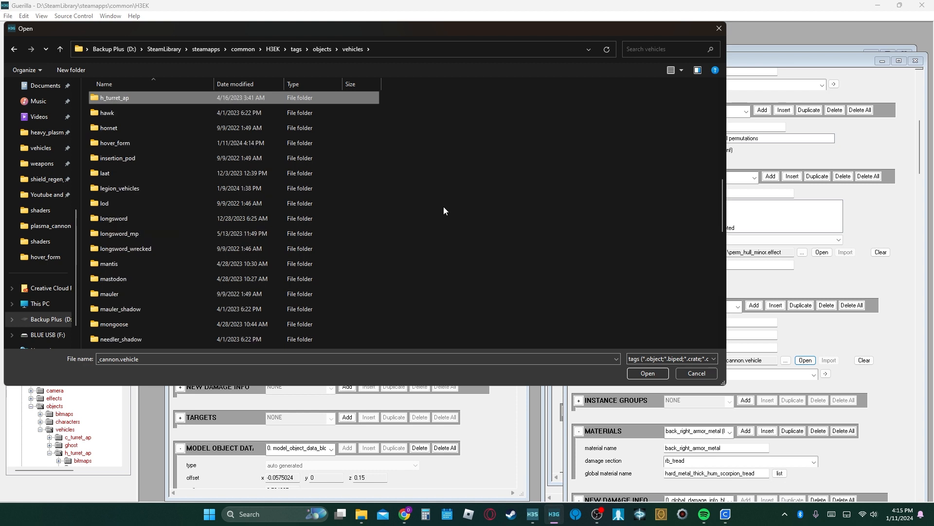
double_click(188, 142)
click(170, 102)
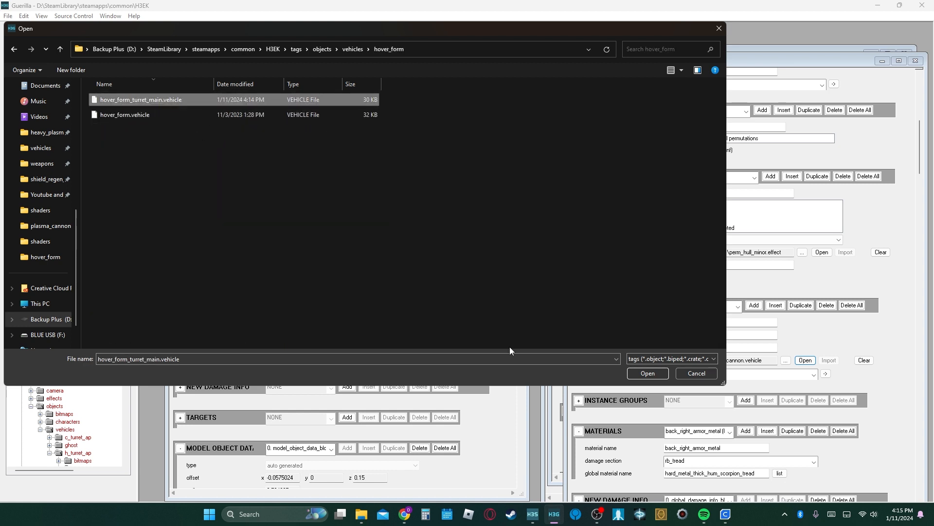
click(637, 373)
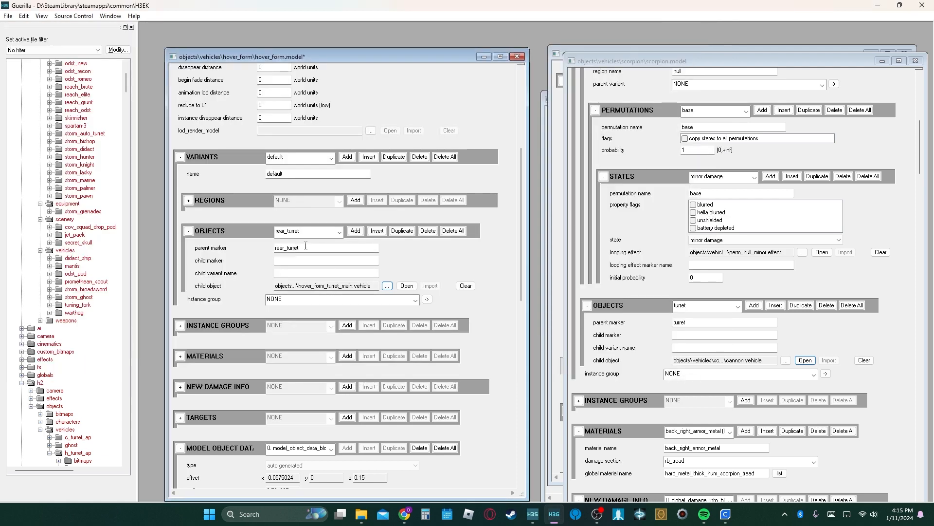
Switch to Sapien to check the name of the hover vehicle's driver turret marker, and return to Guerilla
key(alt+Tab)
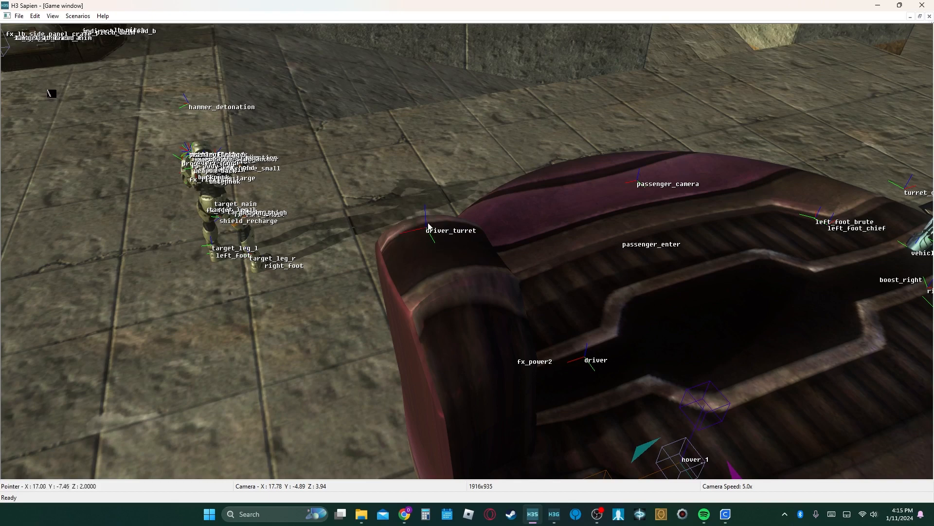
key(alt+Tab)
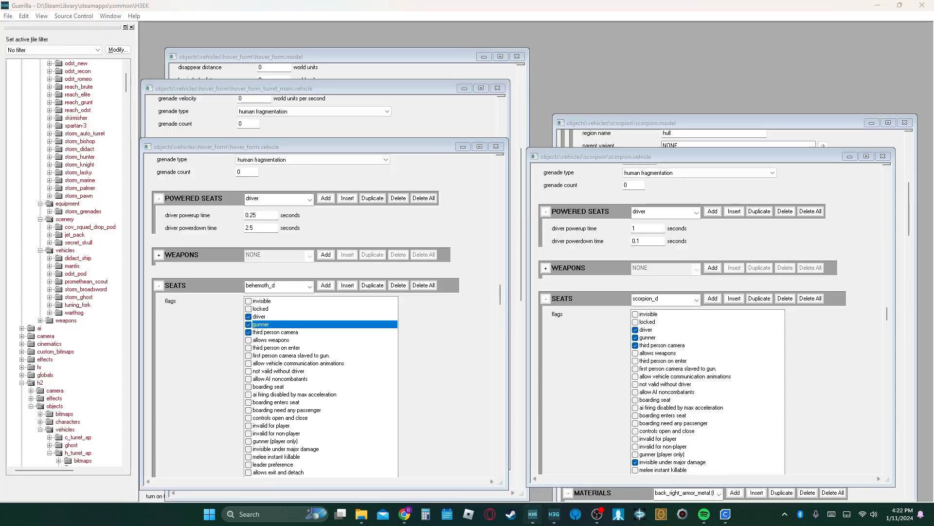
Switch to Sapien, fly the camera to the hover vehicle, take control of the player and board the Hover Form
click(532, 514)
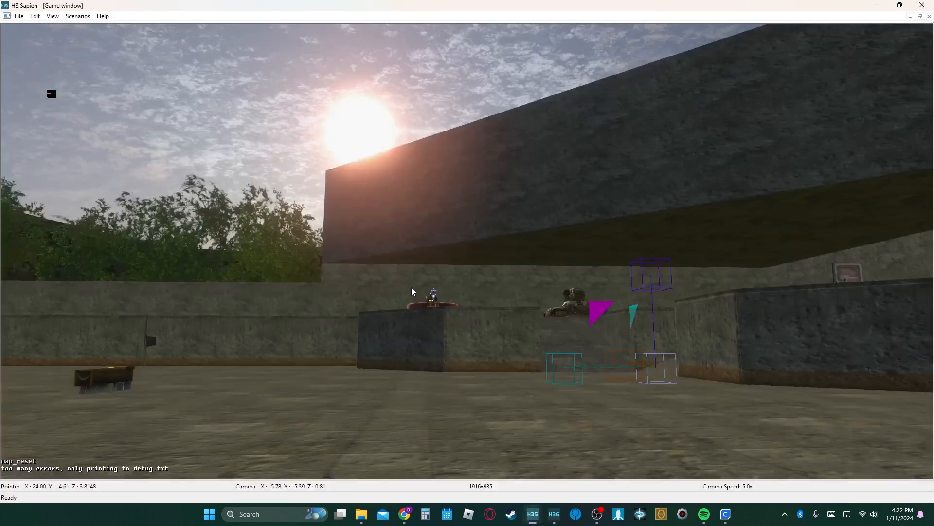
key(w)
middle_drag(439, 293, 479, 370)
key(w)
key(Tab)
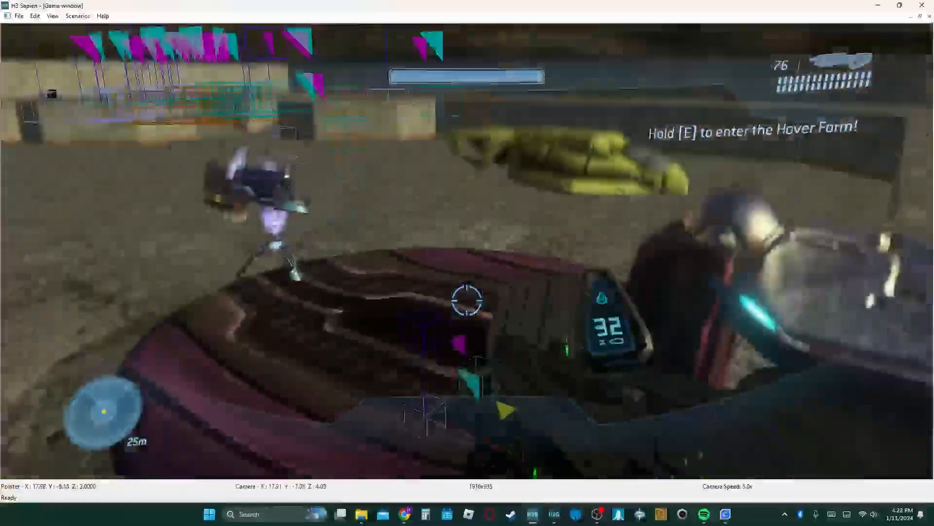
key(e)
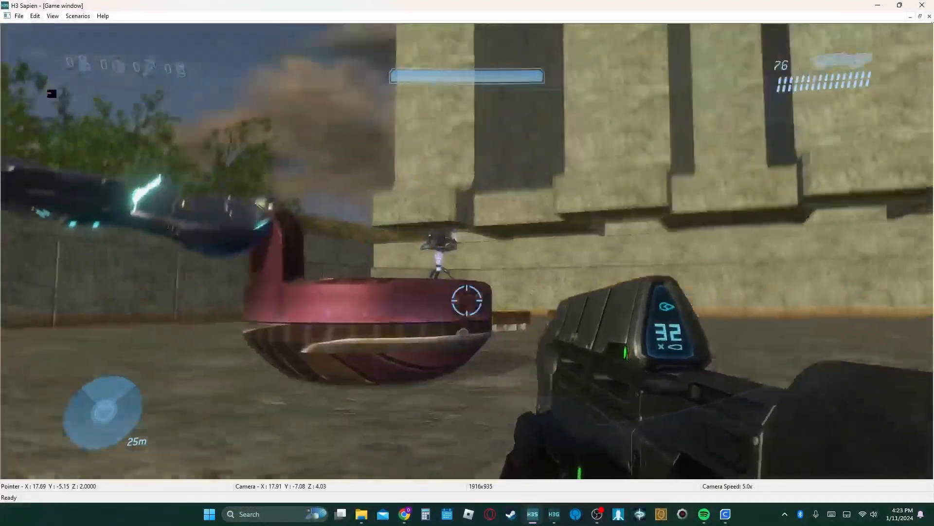
Walk around the Hover Form in the game window and examine its attached turrets from all sides
key(z)
key(z)
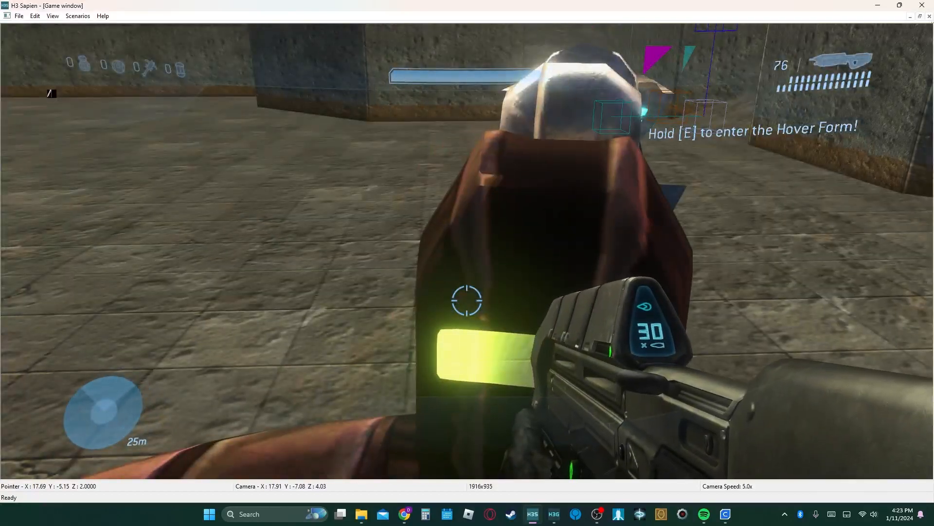
key(s)
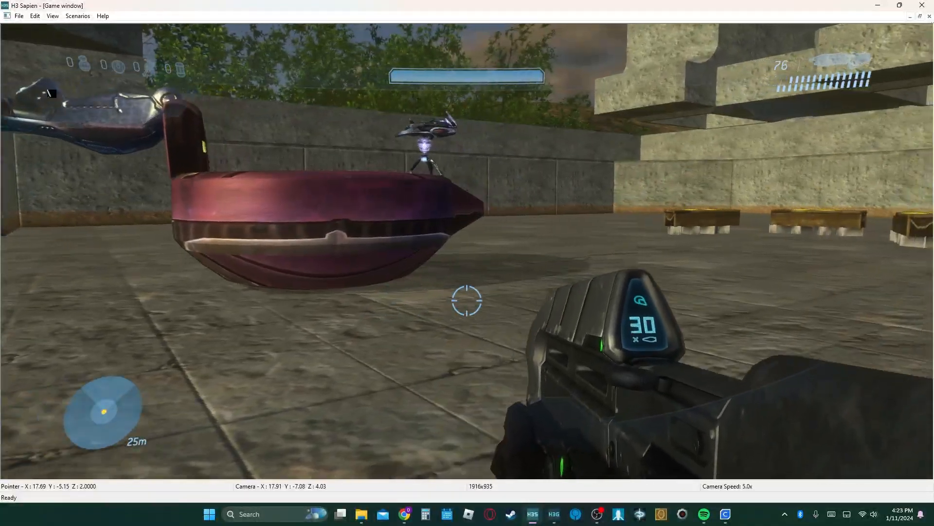
key(d)
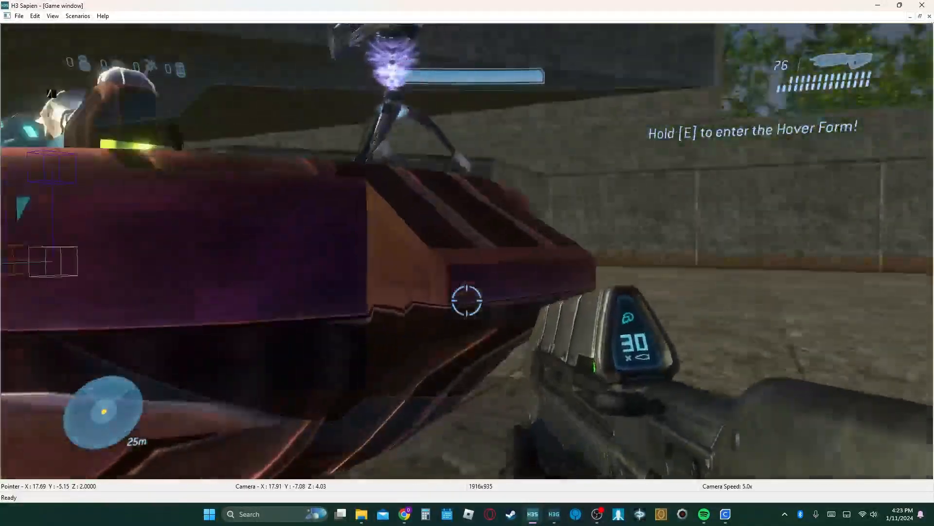
key(d)
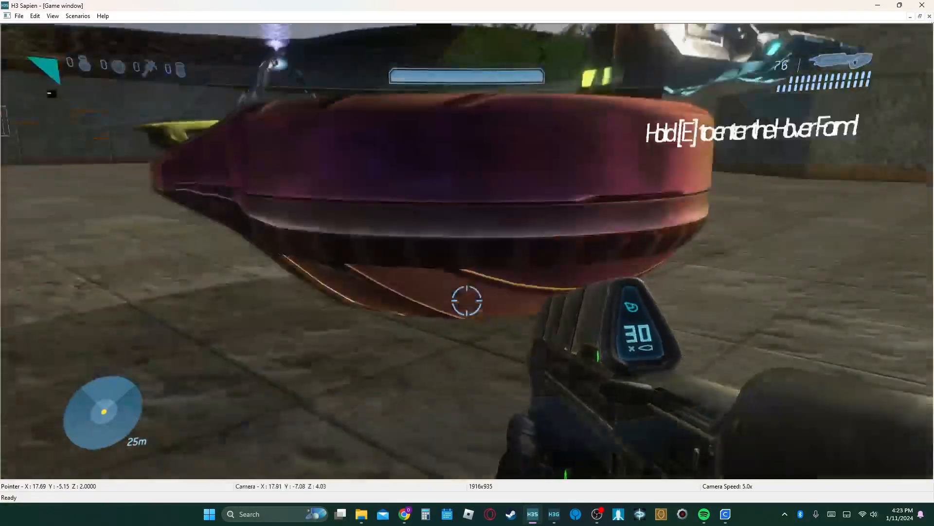
key(a)
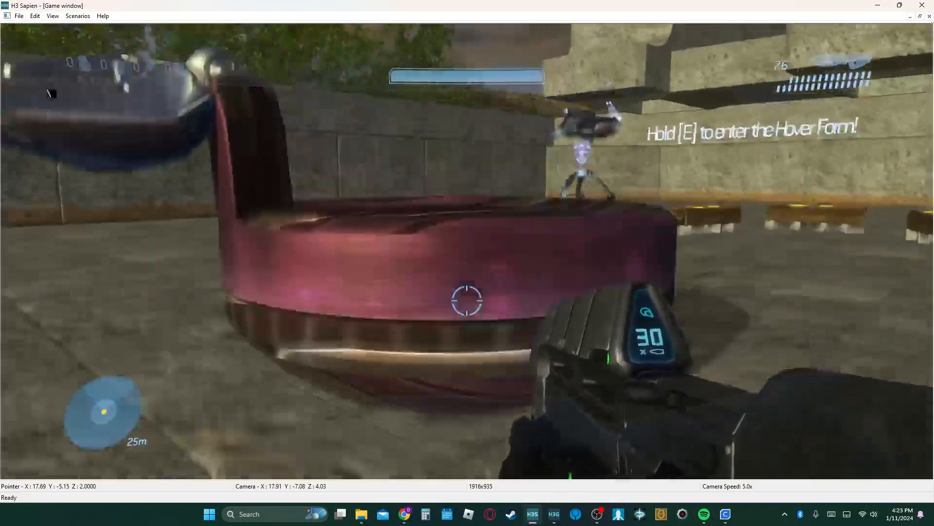
key(w)
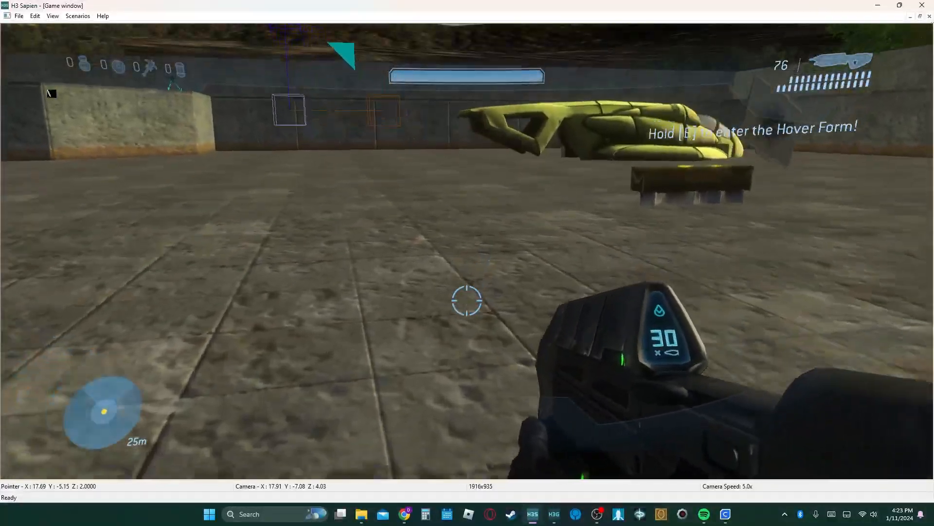
key(w)
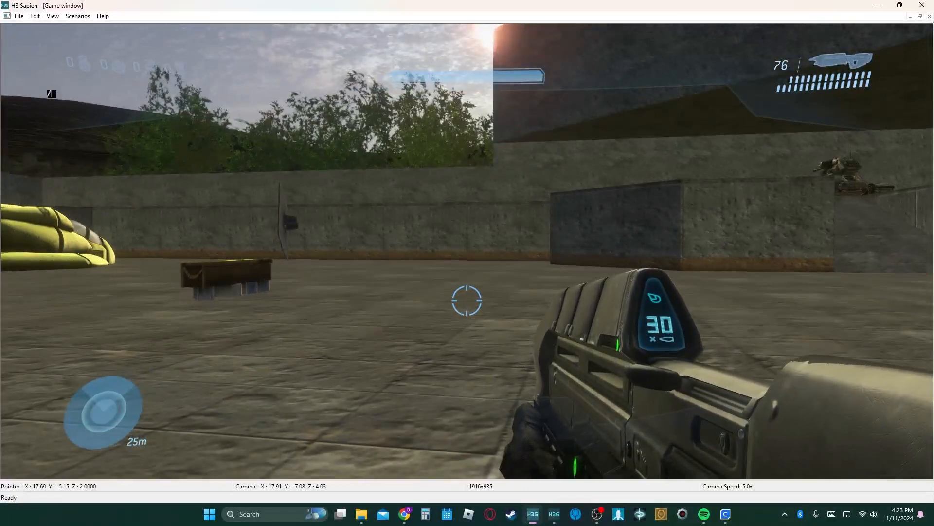